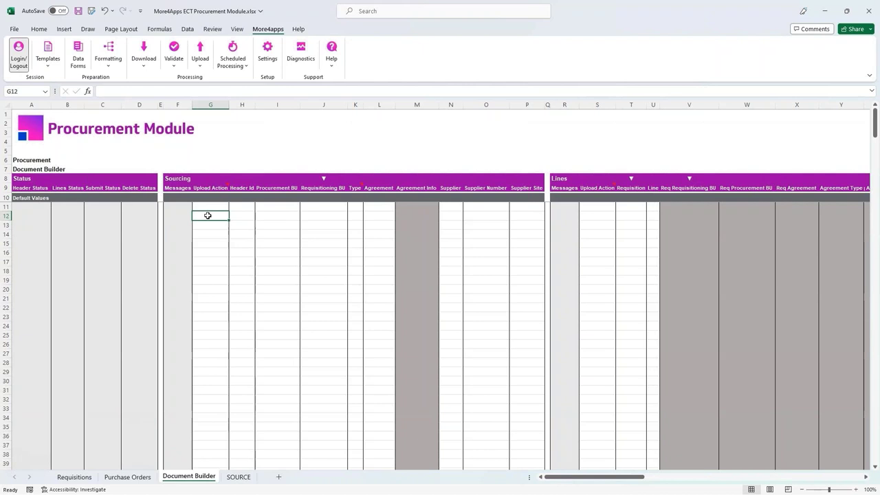
# Open the requisitions download form and choose US1 Business Unit as the requisitioning BU
pyautogui.click(144, 55)
pyautogui.click(175, 88)
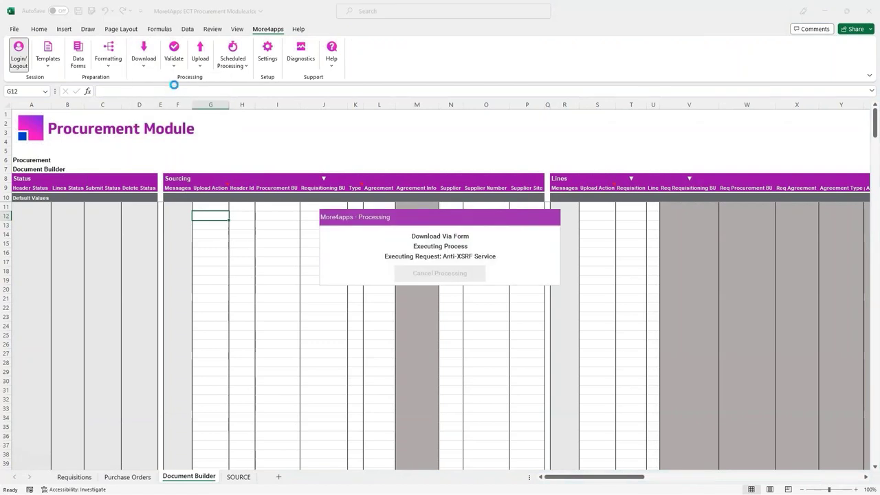
pyautogui.click(414, 160)
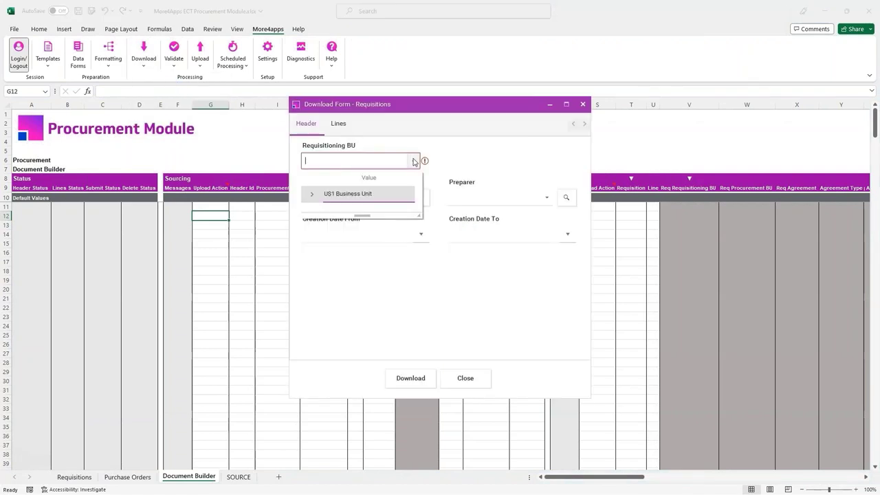
pyautogui.click(395, 195)
# Set the creation date range, starting from 08/06/2023, and download the matching requisitions into the sheet
pyautogui.click(419, 234)
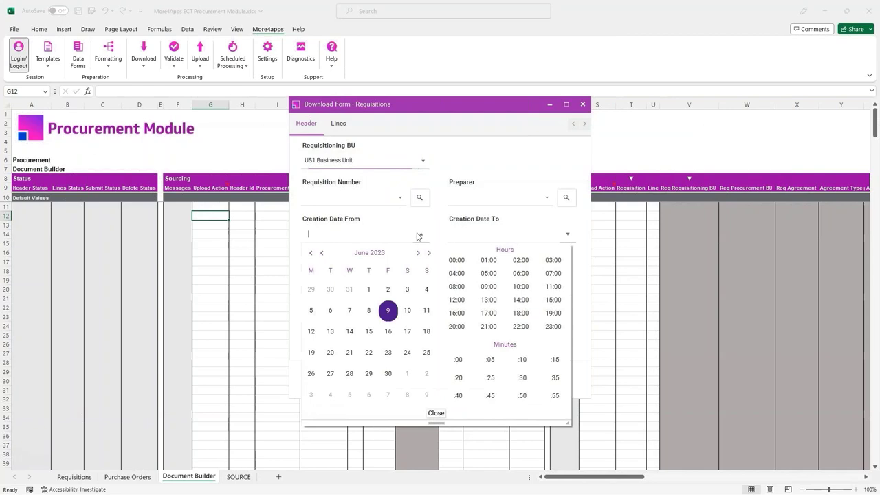
pyautogui.click(375, 310)
pyautogui.click(510, 234)
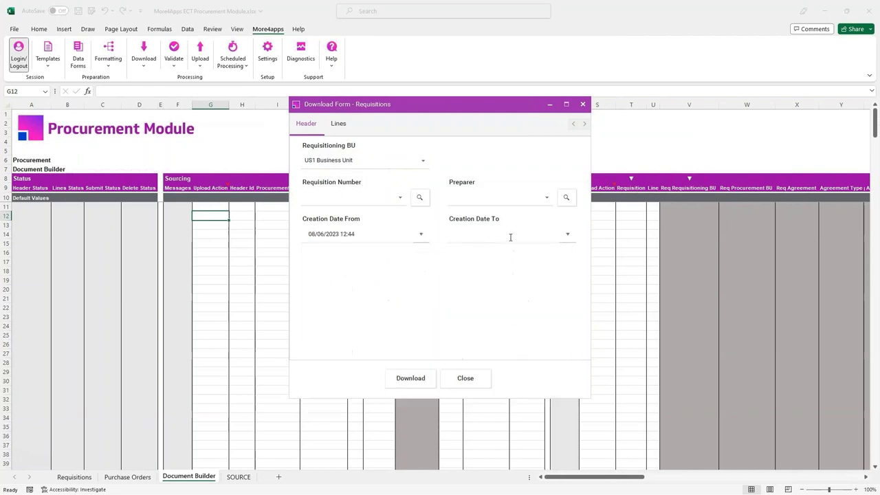
pyautogui.click(567, 234)
pyautogui.click(535, 310)
pyautogui.click(436, 370)
pyautogui.click(413, 377)
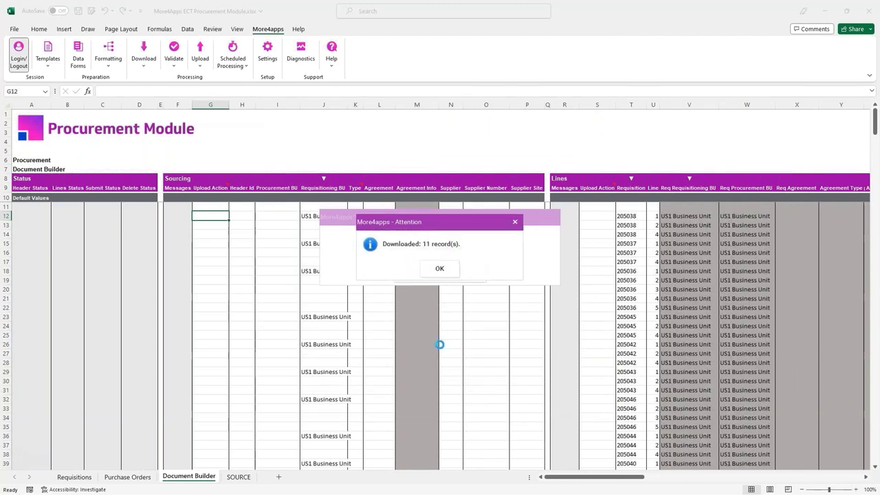
pyautogui.click(442, 269)
pyautogui.moveTo(550, 479); pyautogui.dragTo(548, 486)
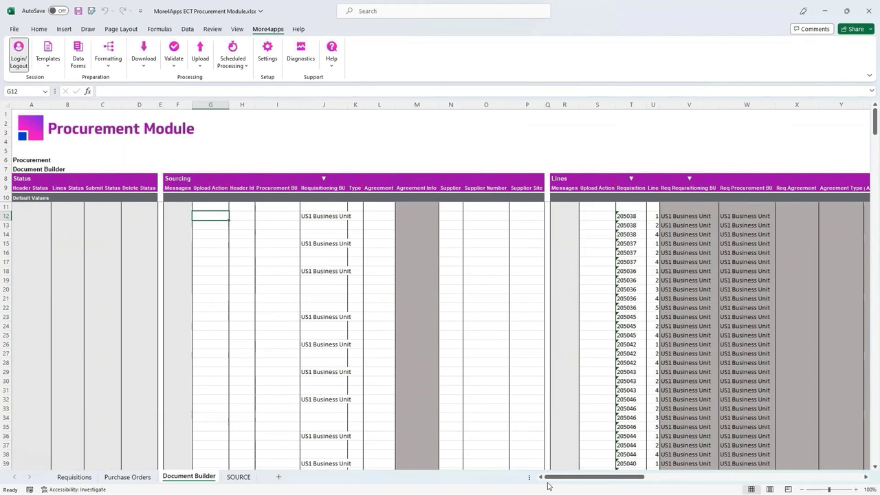
# Clear all downloaded Requisitioning BU values in the Sourcing section, from J12 down to the last record
pyautogui.click(327, 218)
pyautogui.scroll(-6, 322, 303)
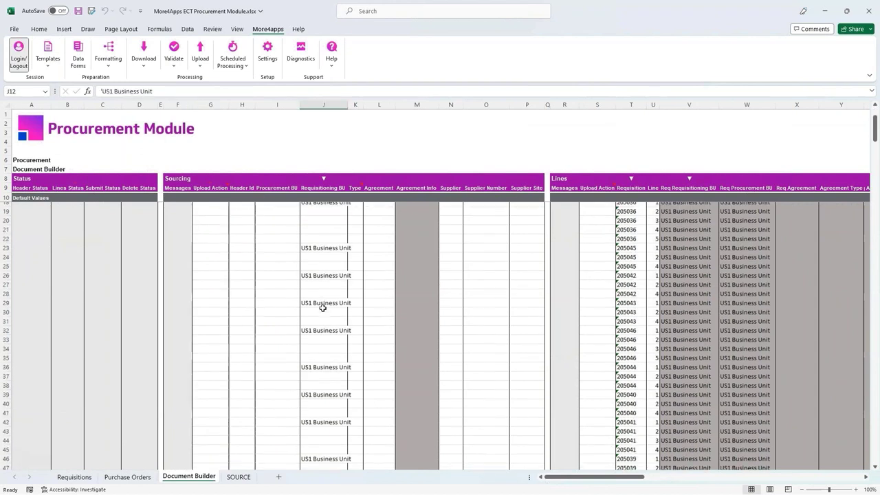
pyautogui.keyDown('shift'); pyautogui.click(324, 363); pyautogui.keyUp('shift')
pyautogui.press('Delete')
pyautogui.scroll(6, 328, 309)
pyautogui.click(320, 215)
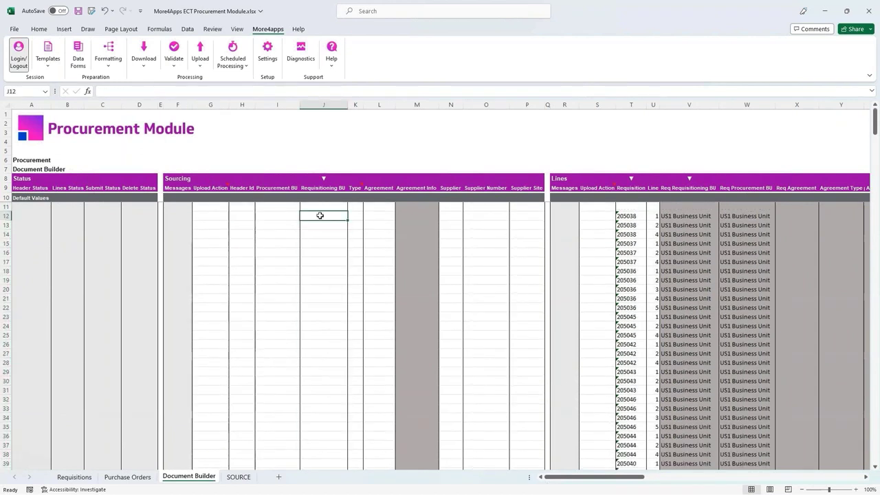
# Select all downloaded requisition lines from S12 down and across the Lines section, and open a custom sort for them
pyautogui.moveTo(573, 479); pyautogui.dragTo(642, 480)
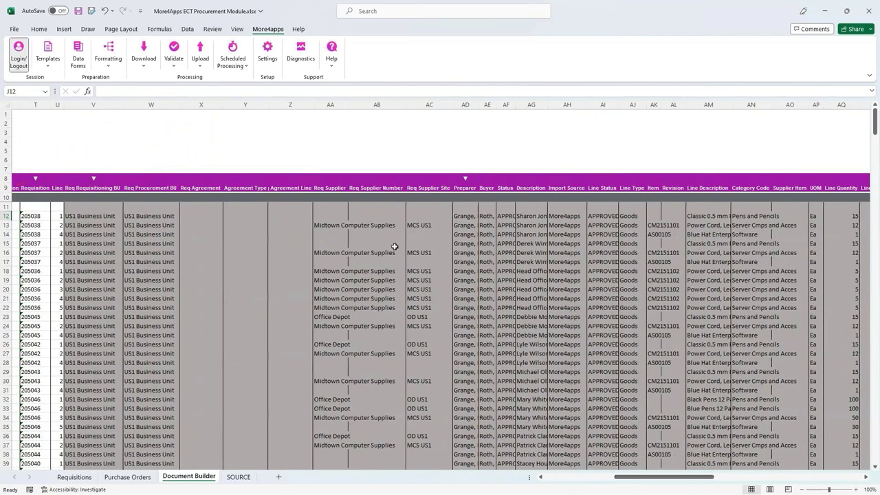
pyautogui.click(338, 224)
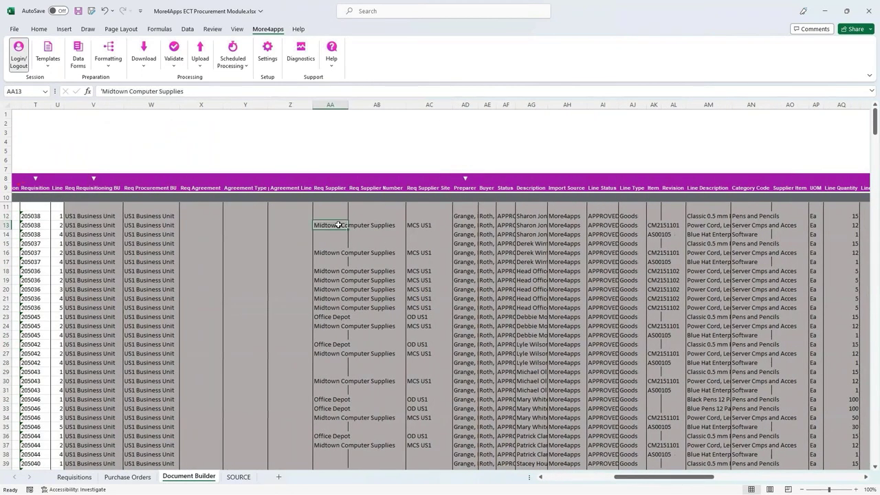
pyautogui.click(7, 216)
pyautogui.hotkey('ctrl', 'shift', 'Down')
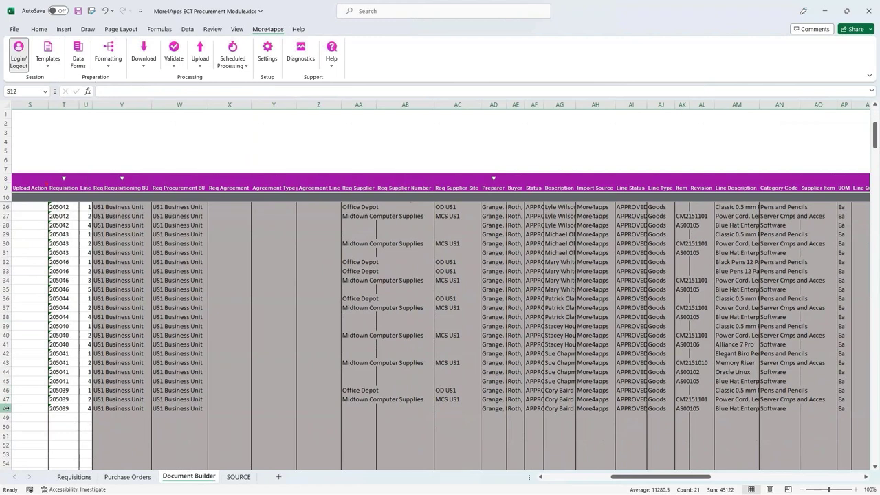
pyautogui.hotkey('ctrl', 'shift', 'Right')
pyautogui.scroll(5, 141, 330)
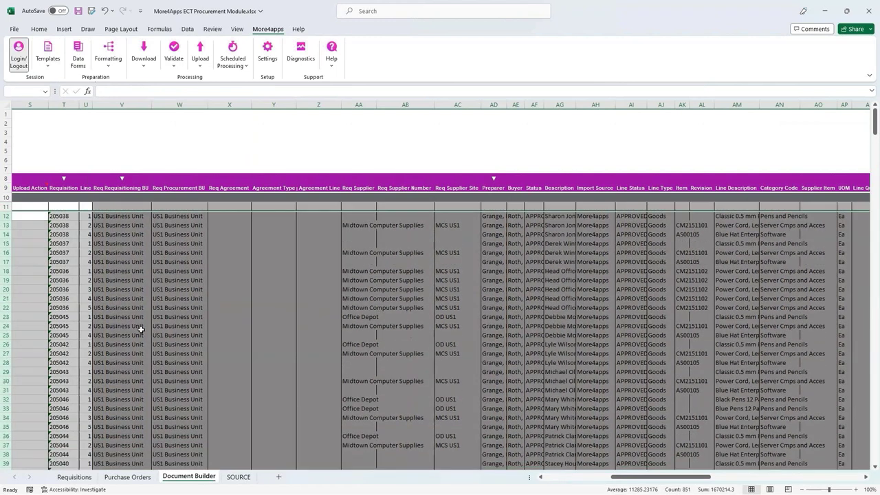
pyautogui.click(191, 31)
pyautogui.click(407, 60)
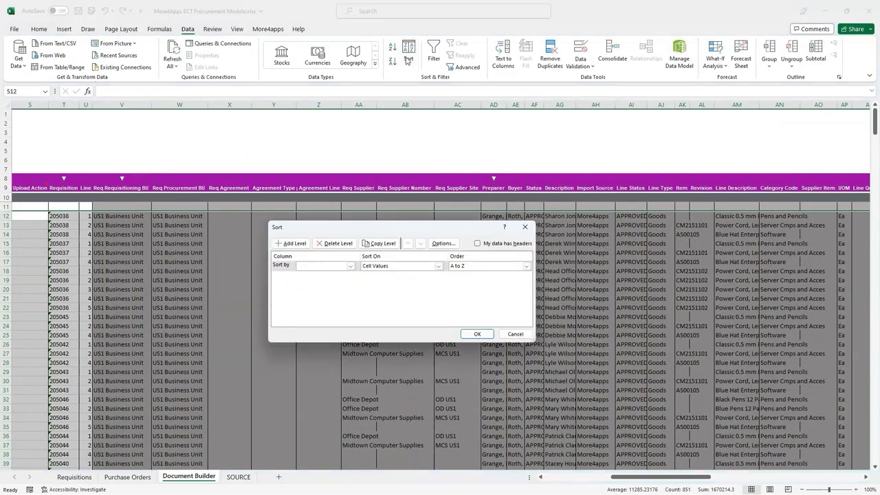
# Set the sort to order by column AA first and by column AN second, on cell values A to Z
pyautogui.click(351, 266)
pyautogui.click(351, 304)
pyautogui.click(351, 305)
pyautogui.click(309, 287)
pyautogui.click(291, 243)
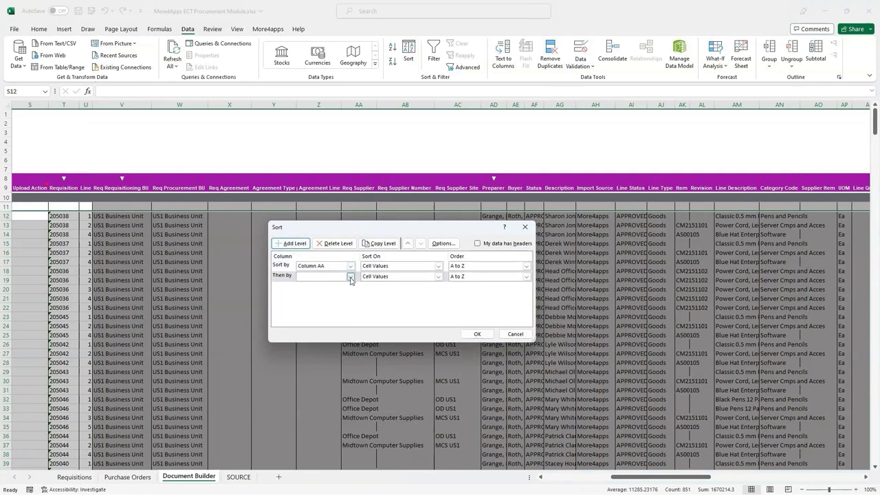
pyautogui.click(350, 277)
pyautogui.scroll(-12, 330, 316)
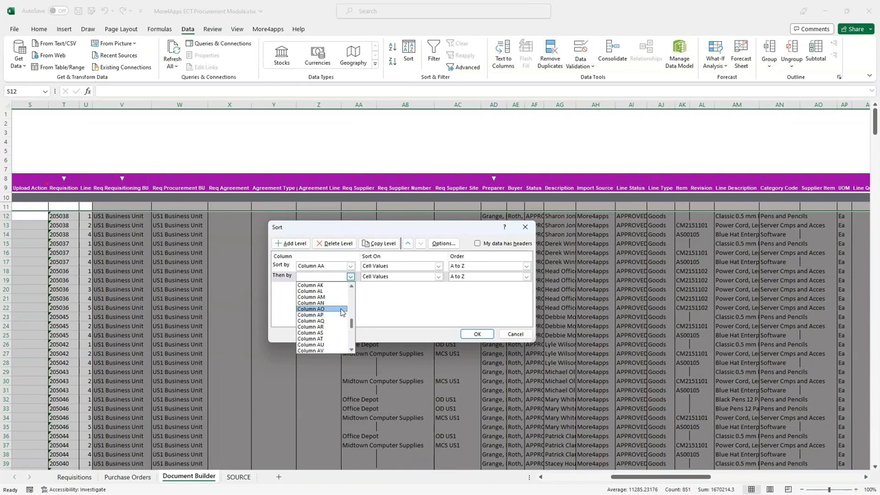
pyautogui.click(338, 304)
# Add column AK as the third sort level, A to Z, and apply the sort to the requisition lines
pyautogui.click(291, 243)
pyautogui.click(350, 287)
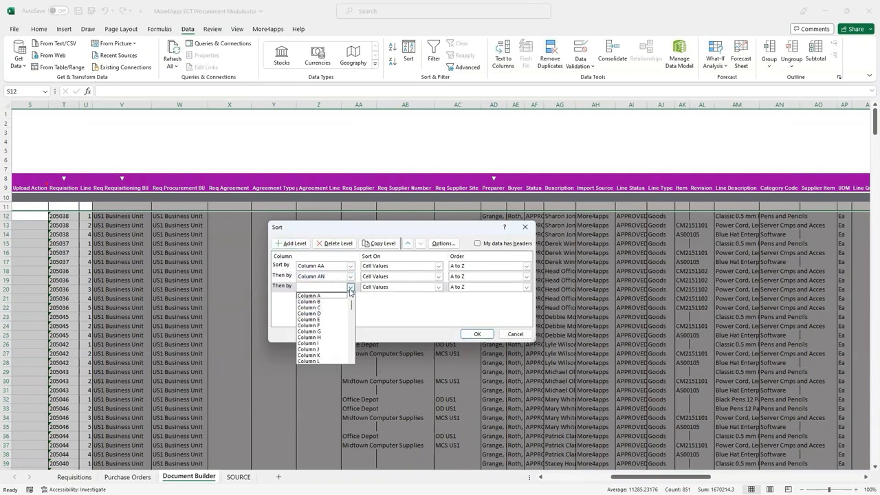
pyautogui.scroll(-12, 353, 351)
pyautogui.click(318, 296)
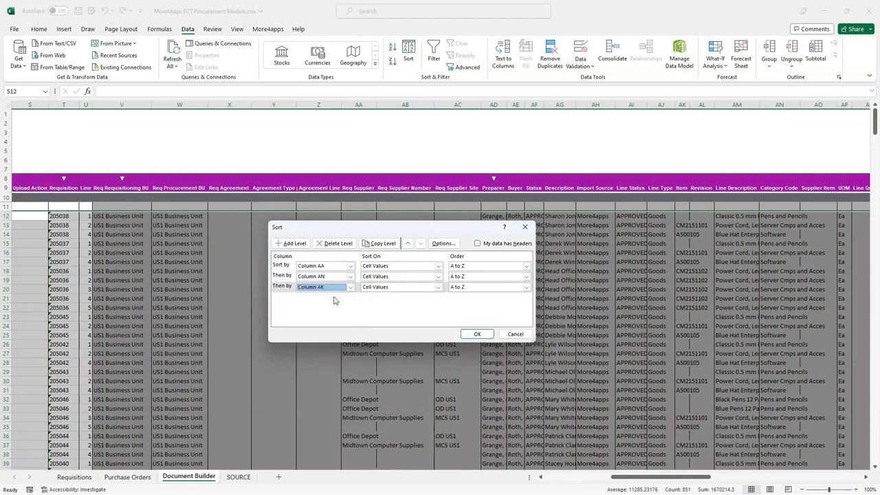
pyautogui.click(479, 335)
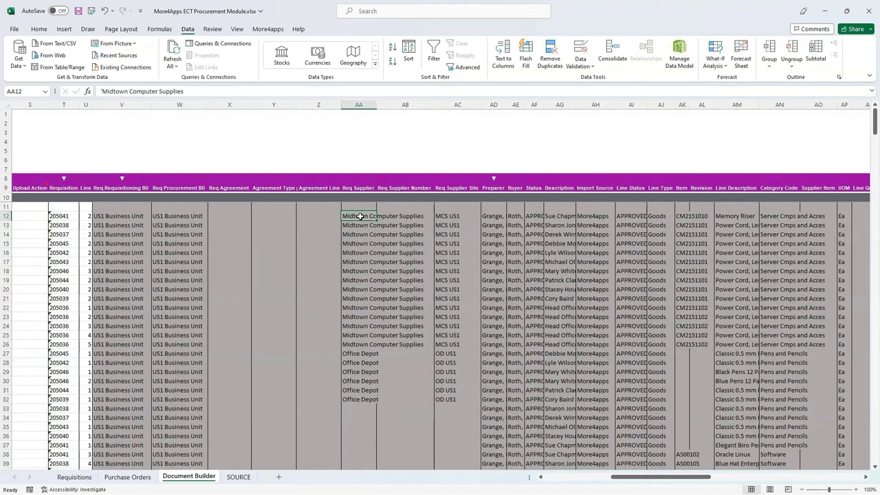
# Copy the Midtown Computer Supplies and Office Depot supplier and site cells from rows 12 and 27 into the Sourcing supplier columns
pyautogui.moveTo(350, 217); pyautogui.dragTo(481, 218)
pyautogui.moveTo(354, 354); pyautogui.dragTo(444, 354)
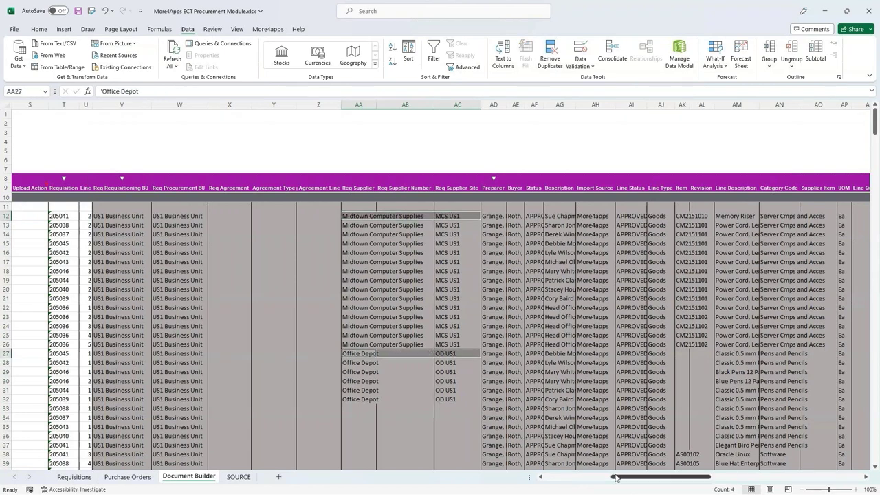
pyautogui.hscroll(-5, 444, 388)
pyautogui.click(308, 216)
pyautogui.write('Midtown Computer Supplies\t\tMCS US1 Office Depot\t\tOD US1')
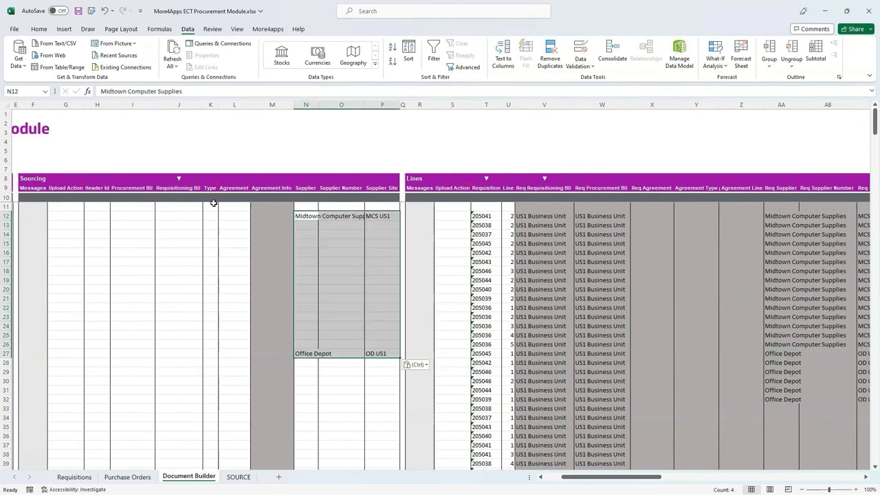
# Enter Sourcing default values: Create records as upload action, US1 Business Unit for both procurement and requisitioning BU, and New Order as type
pyautogui.click(71, 197)
pyautogui.write('Create Records')
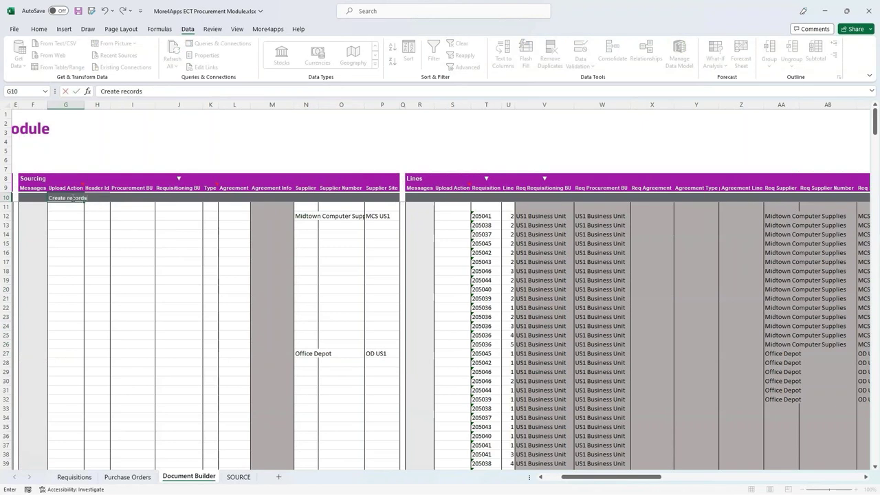
pyautogui.press('Tab')
pyautogui.press('Tab')
pyautogui.write('US1 Business Unit')
pyautogui.press('Tab')
pyautogui.write('US1 Business Unit')
pyautogui.press('Tab')
pyautogui.write('New Order')
pyautogui.press('Tab')
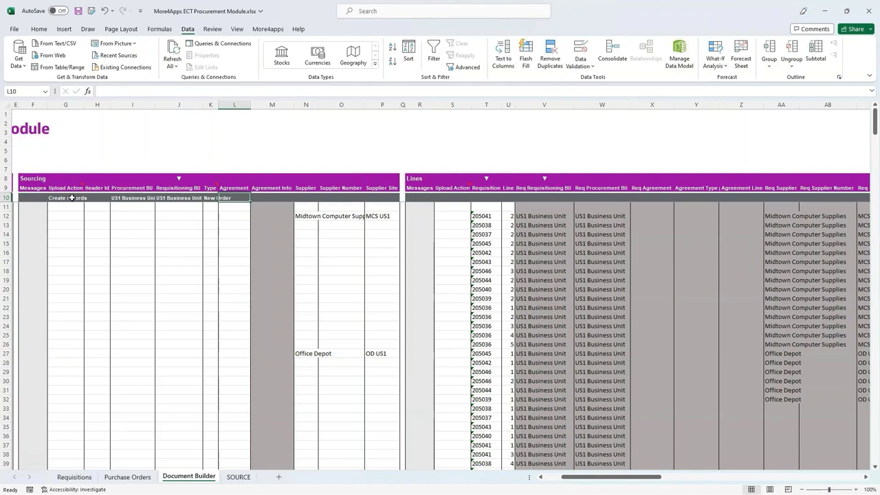
# Fill in the Sourcing header on row 33 through the data form, finding suppliers with G% and choosing GE with site GE US1
pyautogui.click(380, 409)
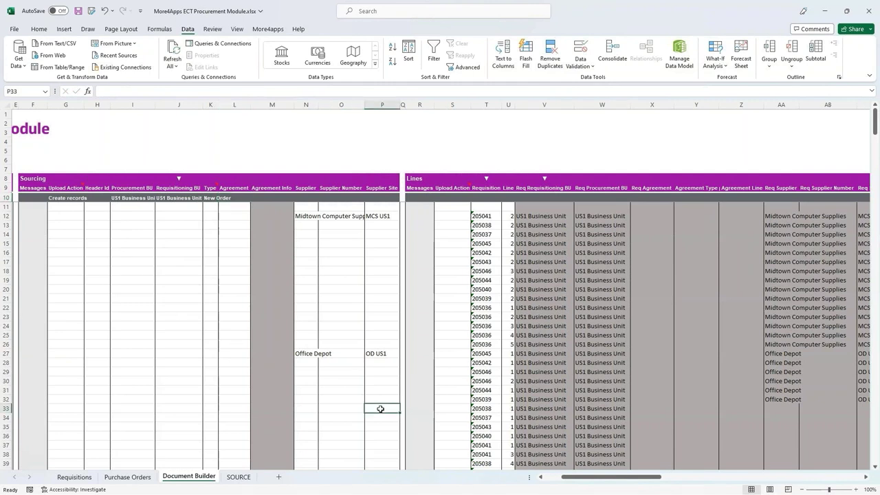
pyautogui.click(267, 29)
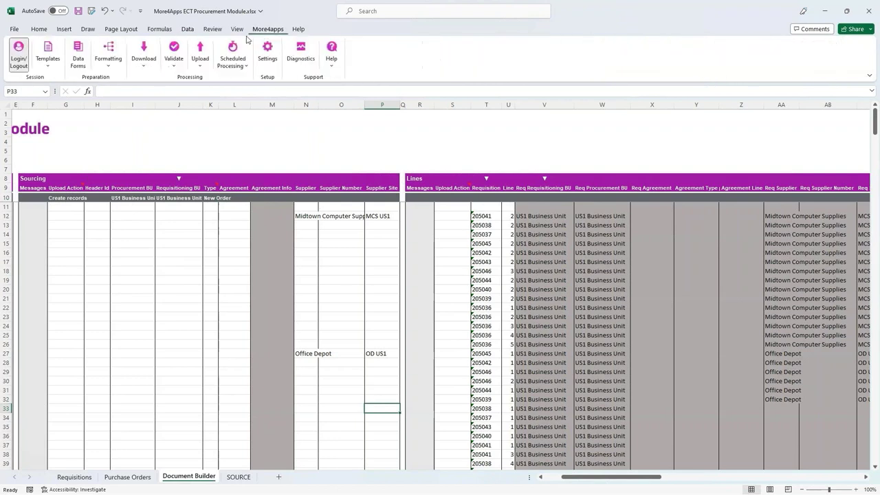
pyautogui.click(79, 55)
pyautogui.write('G%')
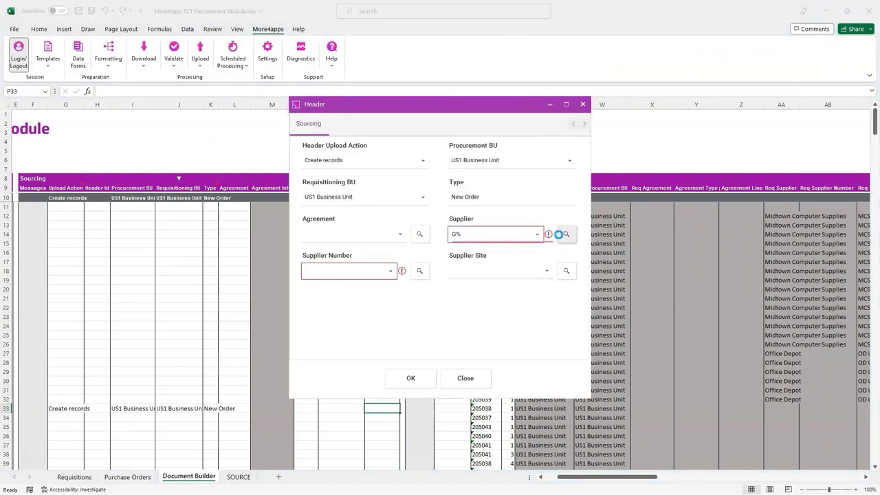
pyautogui.click(538, 235)
pyautogui.click(530, 267)
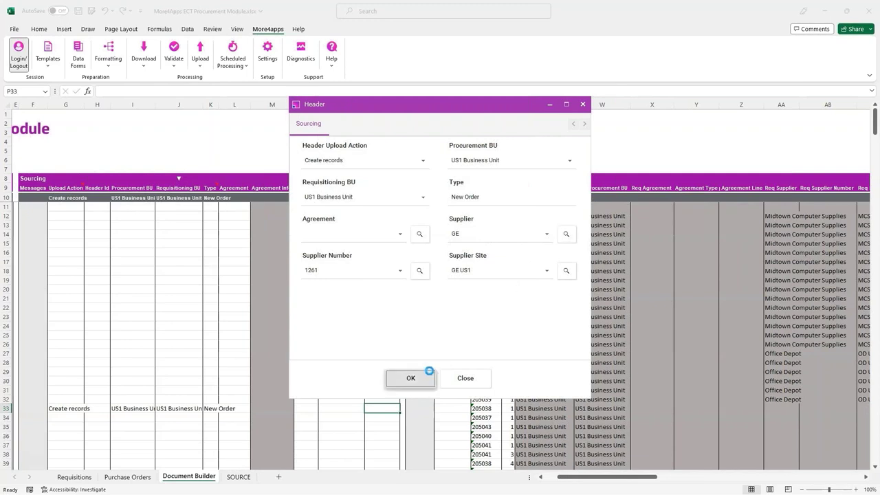
pyautogui.click(414, 377)
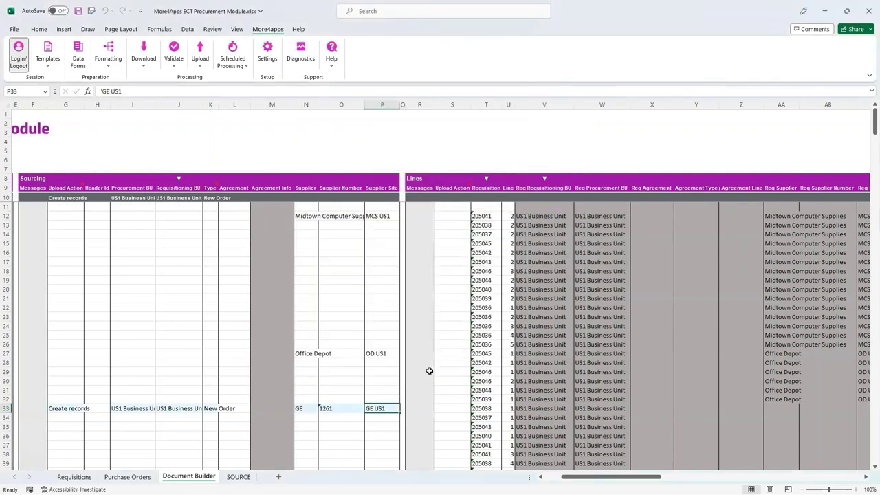
# Set the default value of Submit Process Requisitions to Yes in the Submit section
pyautogui.moveTo(571, 477); pyautogui.dragTo(774, 490)
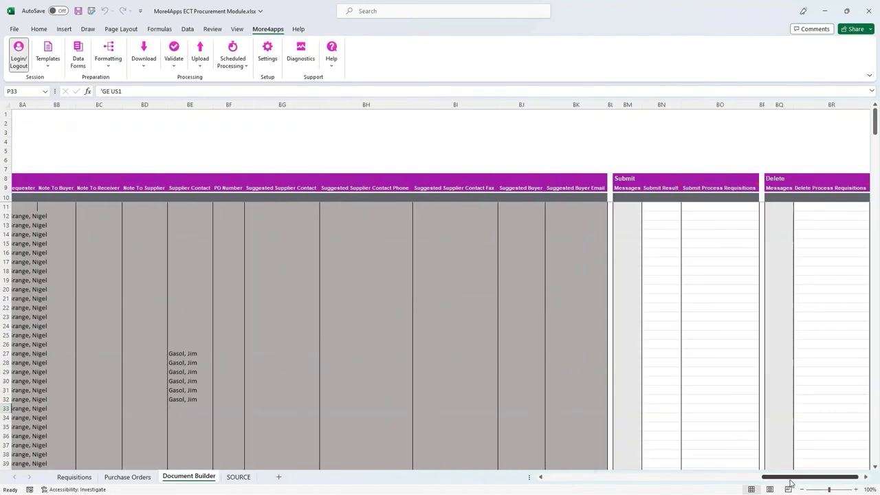
pyautogui.click(650, 197)
pyautogui.press('Right')
pyautogui.write('Ye')
pyautogui.press('Tab')
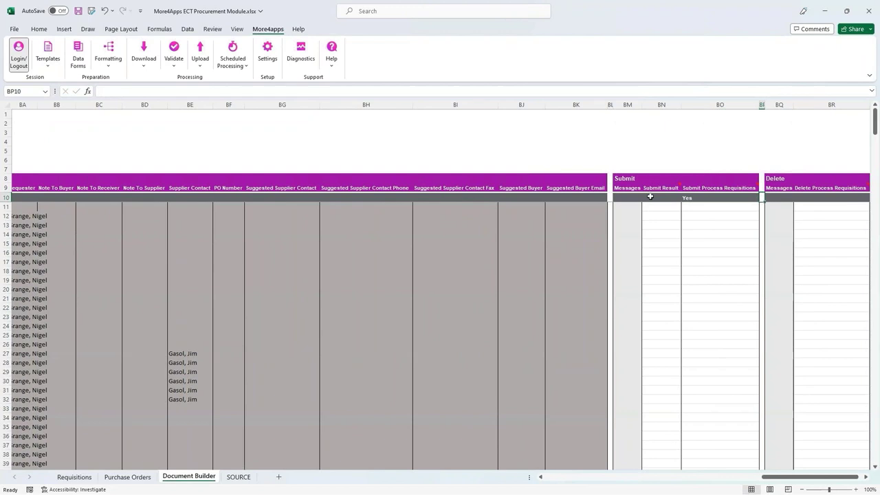
# Move the Submit section columns BM to BP in front of the Sourcing section at column F
pyautogui.moveTo(626, 104); pyautogui.dragTo(757, 107)
pyautogui.hotkey('ctrl', 'c')
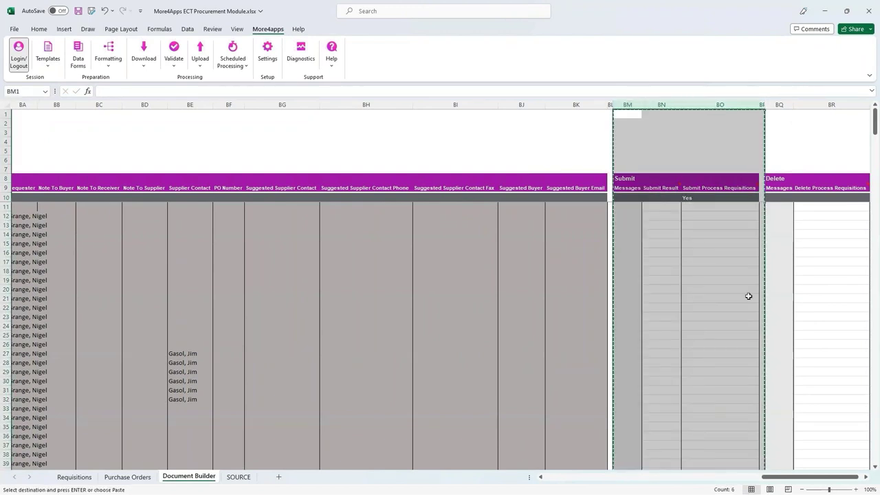
pyautogui.moveTo(782, 476); pyautogui.dragTo(565, 476)
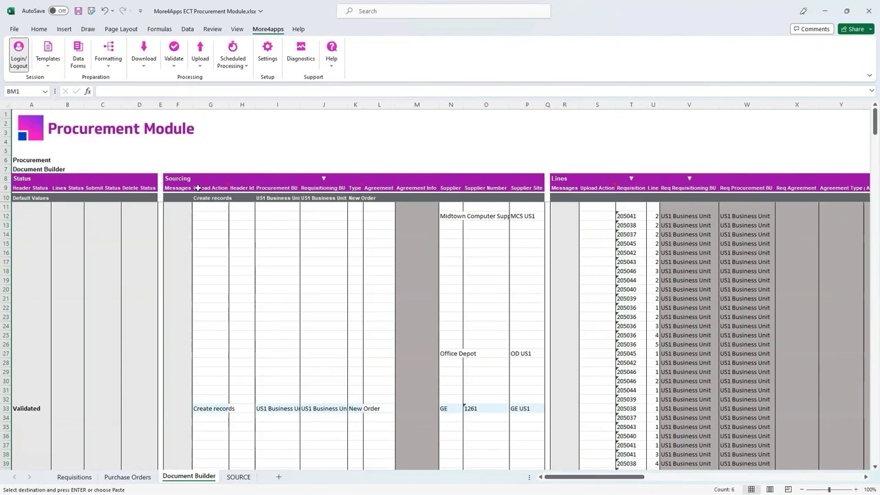
pyautogui.rightClick(180, 106)
pyautogui.click(202, 197)
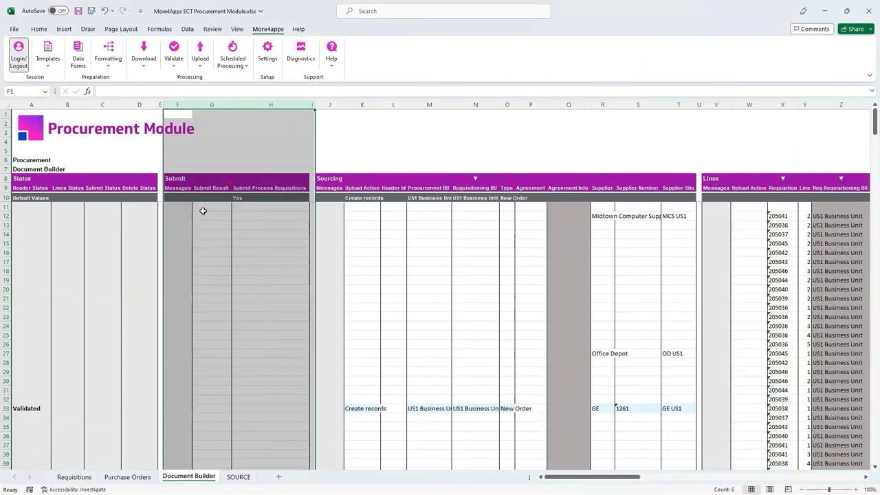
# Validate and upload all records in the Document Builder sheet
pyautogui.click(203, 213)
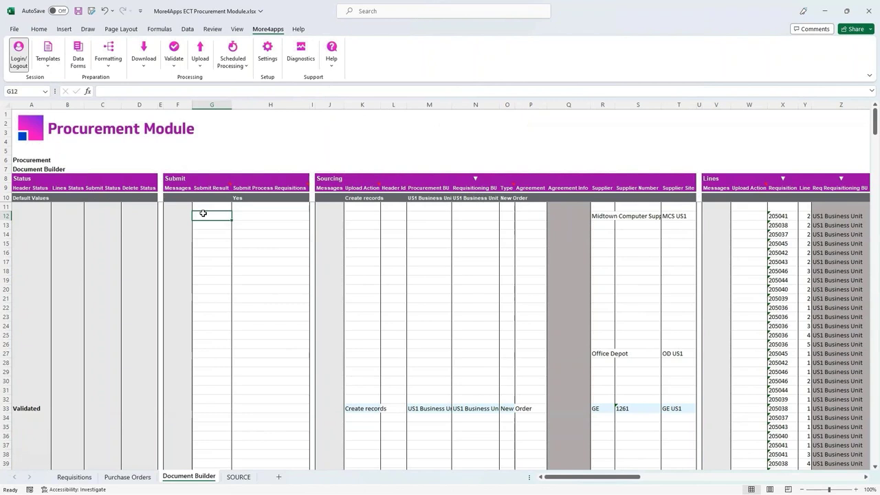
pyautogui.click(201, 63)
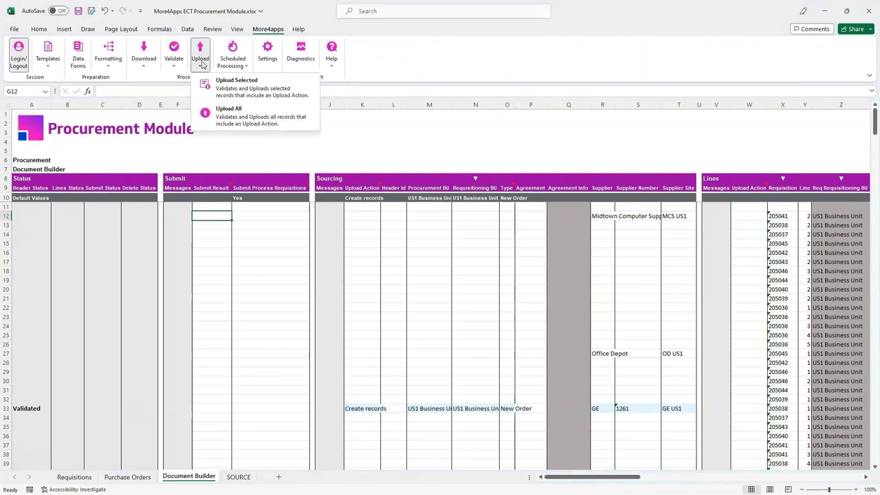
pyautogui.click(241, 118)
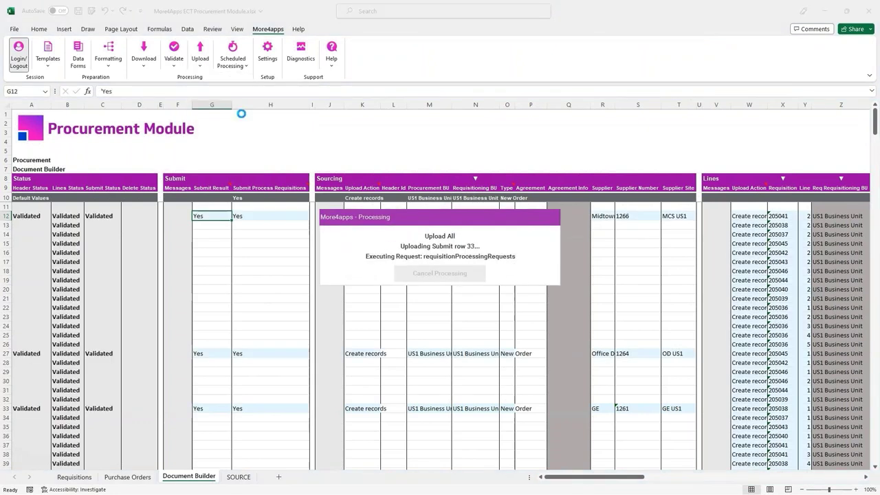
# Acknowledge the finished upload and check the Submit Result messages for the orders on rows 12, 27 and 33
pyautogui.click(442, 269)
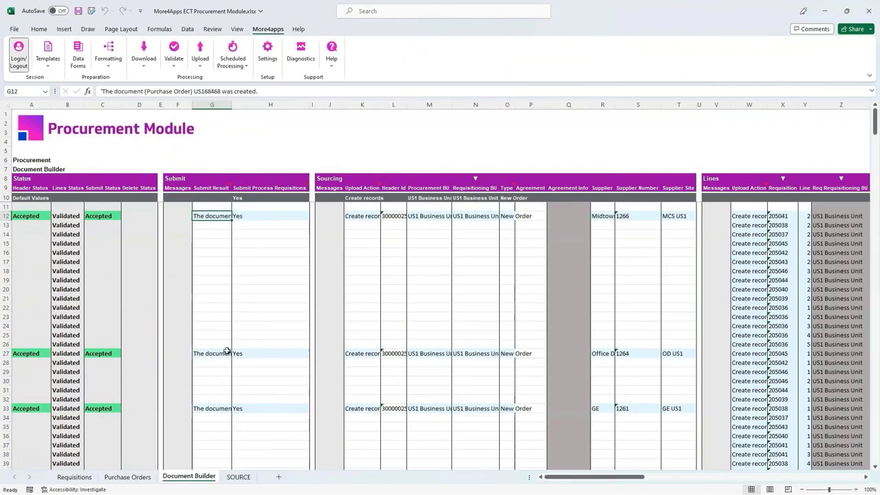
pyautogui.click(216, 353)
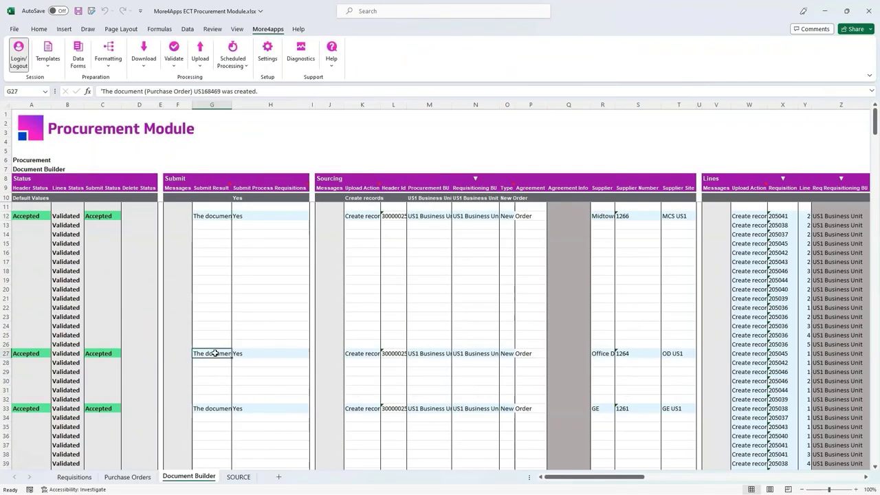
pyautogui.click(206, 408)
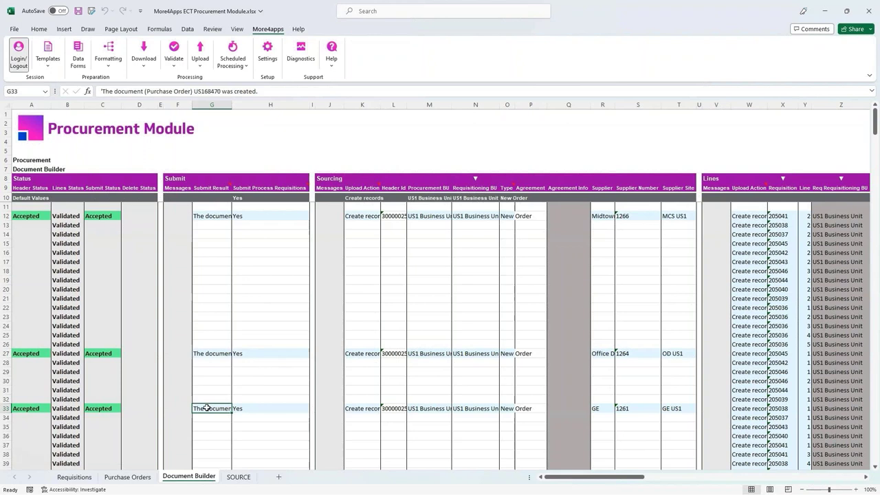
# Paste the three created purchase order numbers from I12 in the Purchase Orders sheet, download those orders and clear the download criteria
pyautogui.click(140, 479)
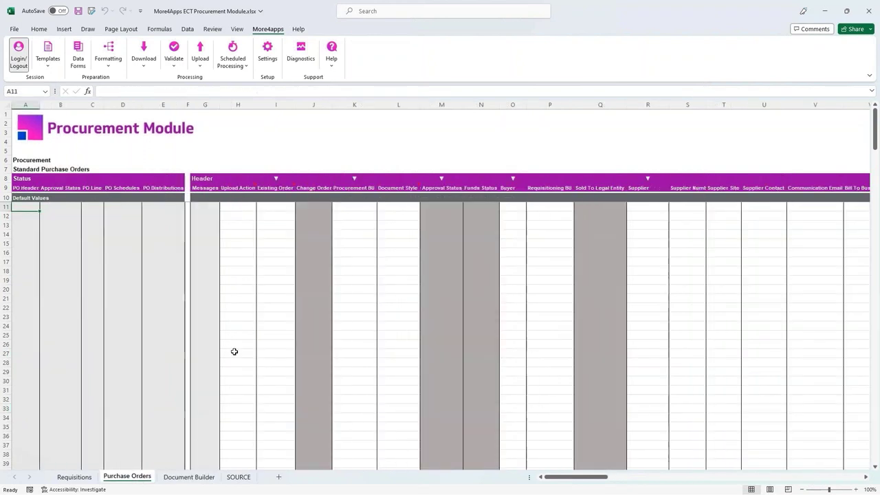
pyautogui.click(280, 215)
pyautogui.hotkey('ctrl', 'v')
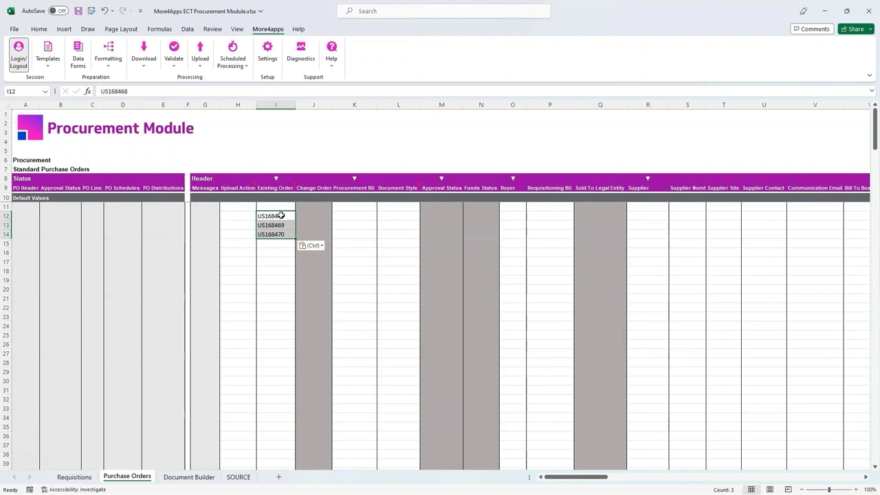
pyautogui.click(144, 61)
pyautogui.click(165, 112)
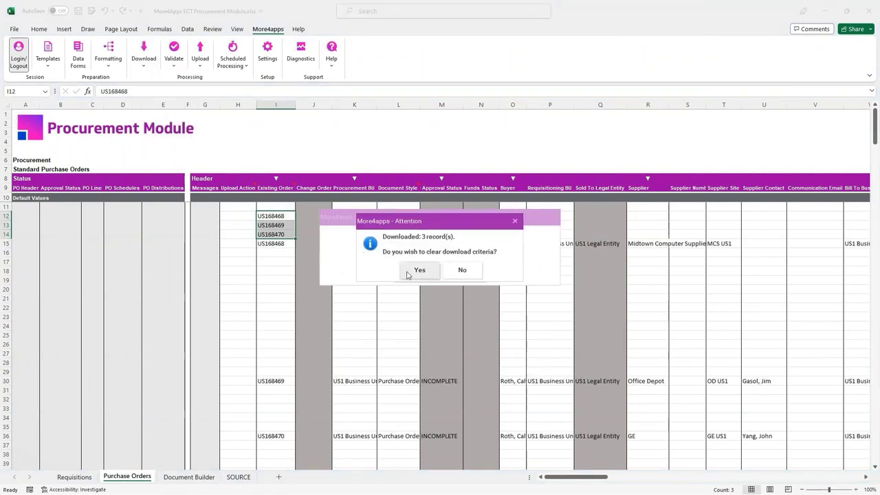
pyautogui.click(416, 271)
# Examine the first downloaded purchase order's lines in rows 12 to 26 and their distributions
pyautogui.moveTo(575, 476); pyautogui.dragTo(681, 476)
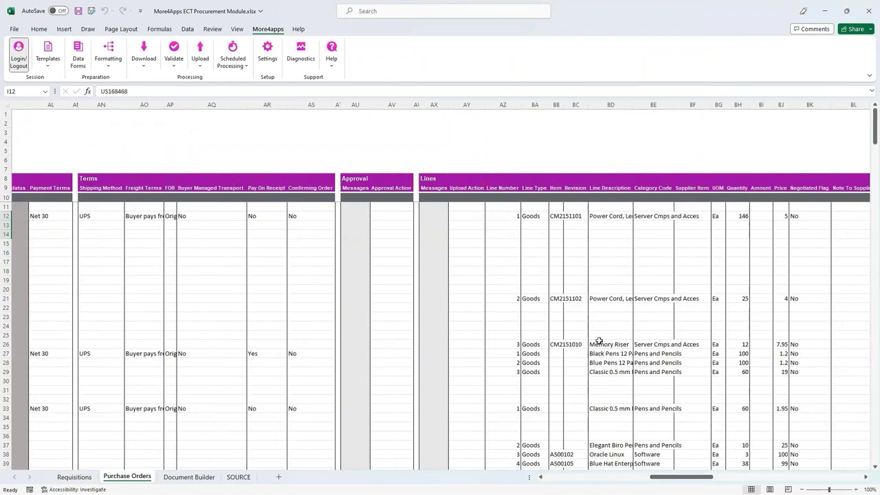
pyautogui.moveTo(508, 218); pyautogui.dragTo(775, 343)
pyautogui.moveTo(686, 477); pyautogui.dragTo(775, 477)
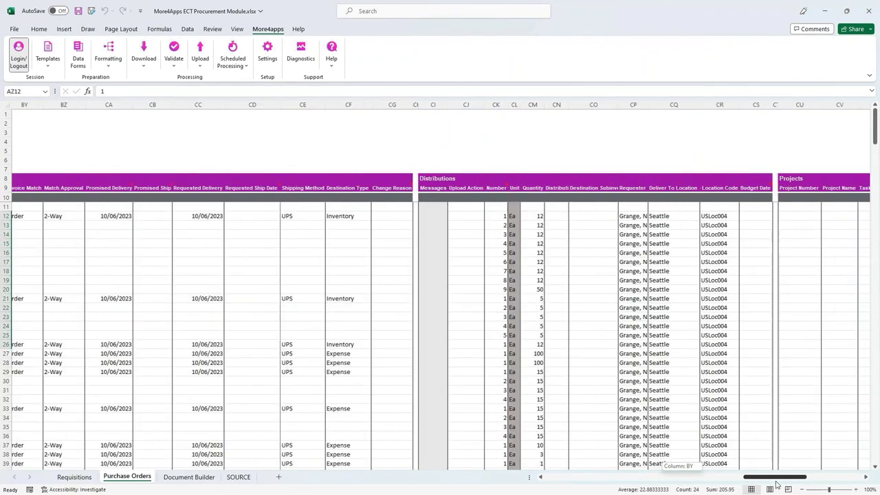
pyautogui.moveTo(465, 216); pyautogui.dragTo(743, 350)
# Set the Upload Action of the row 12 purchase order line to Update and its Price to 5.75
pyautogui.moveTo(759, 476); pyautogui.dragTo(708, 477)
pyautogui.click(122, 216)
pyautogui.write('Update')
pyautogui.press('Tab')
pyautogui.press('Tab')
pyautogui.press('Tab')
pyautogui.press('Tab')
pyautogui.press('Tab')
pyautogui.press('Tab')
pyautogui.press('Tab')
pyautogui.press('Tab')
pyautogui.press('Tab')
pyautogui.press('Tab')
pyautogui.press('Tab')
pyautogui.write('5.75')
# Enter "Repriced due to Supply issues" as the Change Reason for the row 12 line
pyautogui.press('Tab')
pyautogui.press('Tab')
pyautogui.press('Tab')
pyautogui.write('Repriced due to Supply issues')
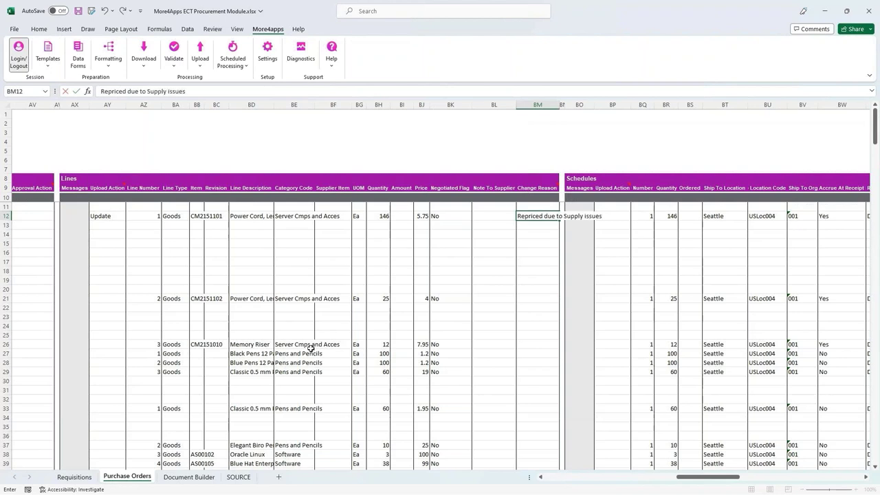